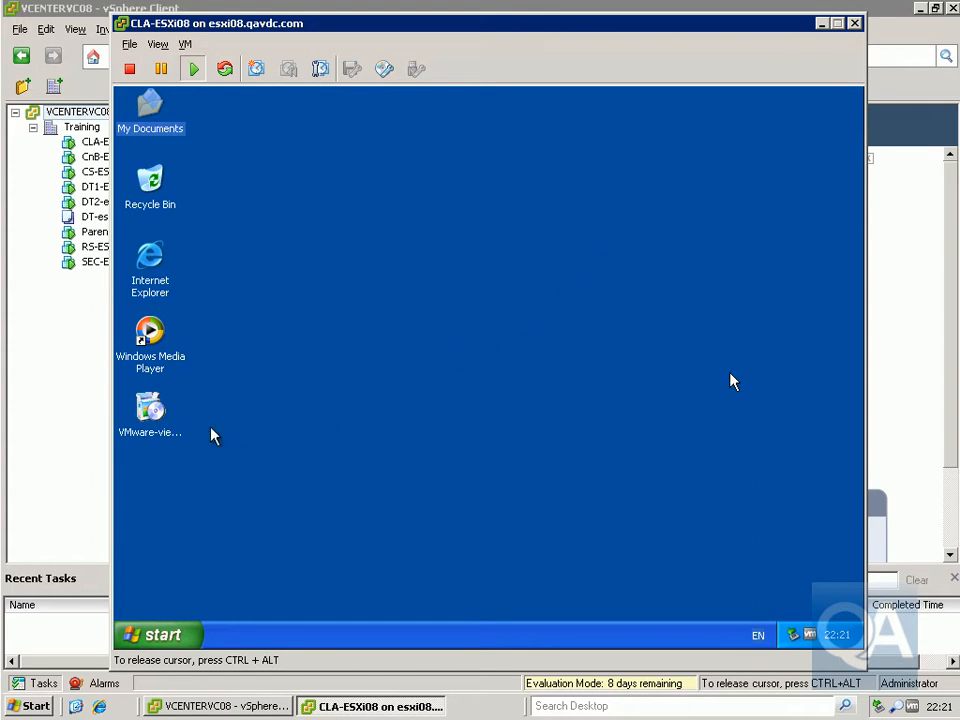
- Launch the VMware View Client 5 installer from the XP guest desktop
double_click(153, 420)
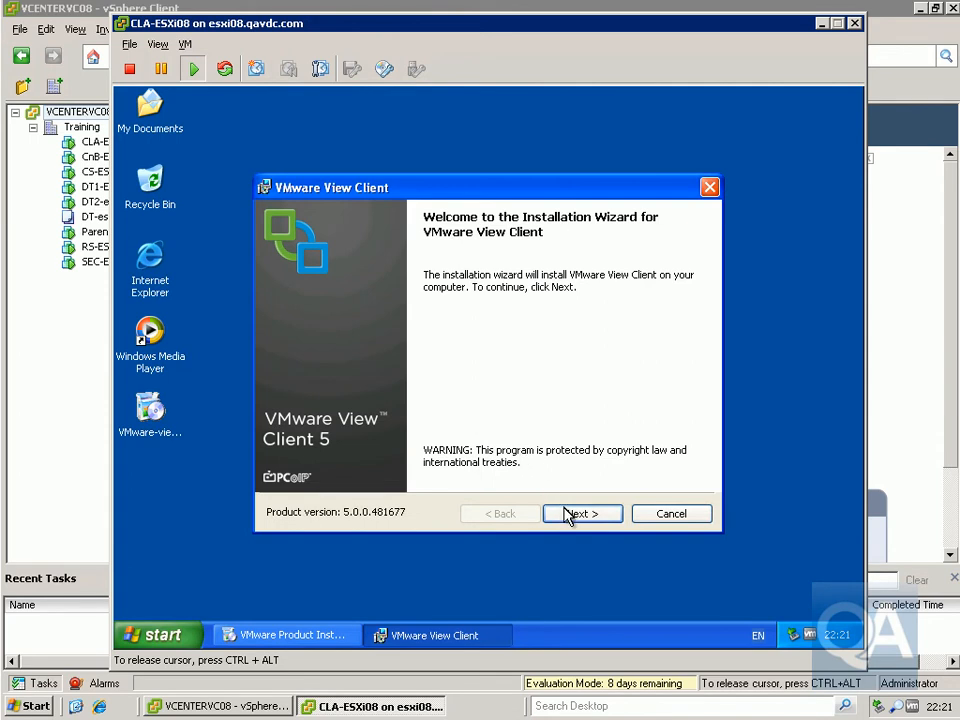
- Get past the welcome and patent pages and accept the license agreement terms
click(570, 515)
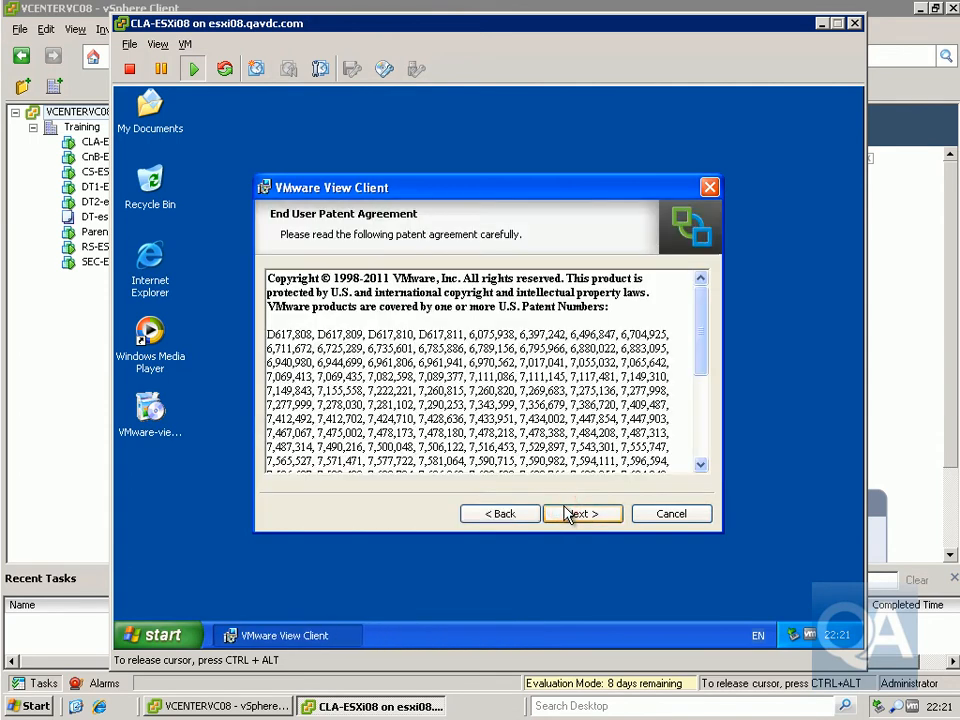
drag(698, 316, 692, 437)
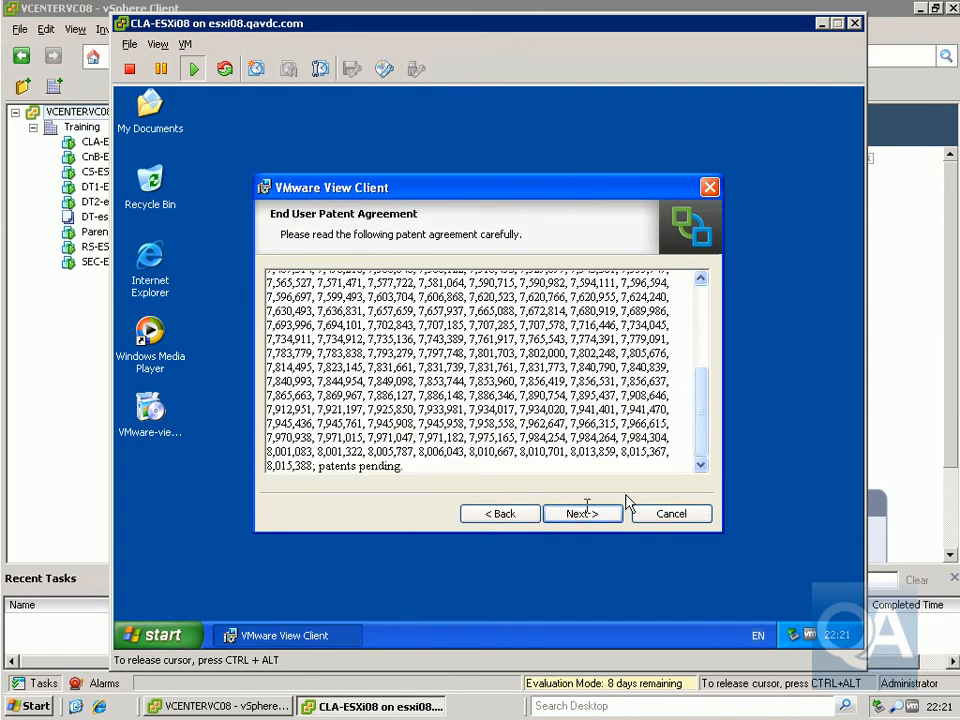
click(583, 514)
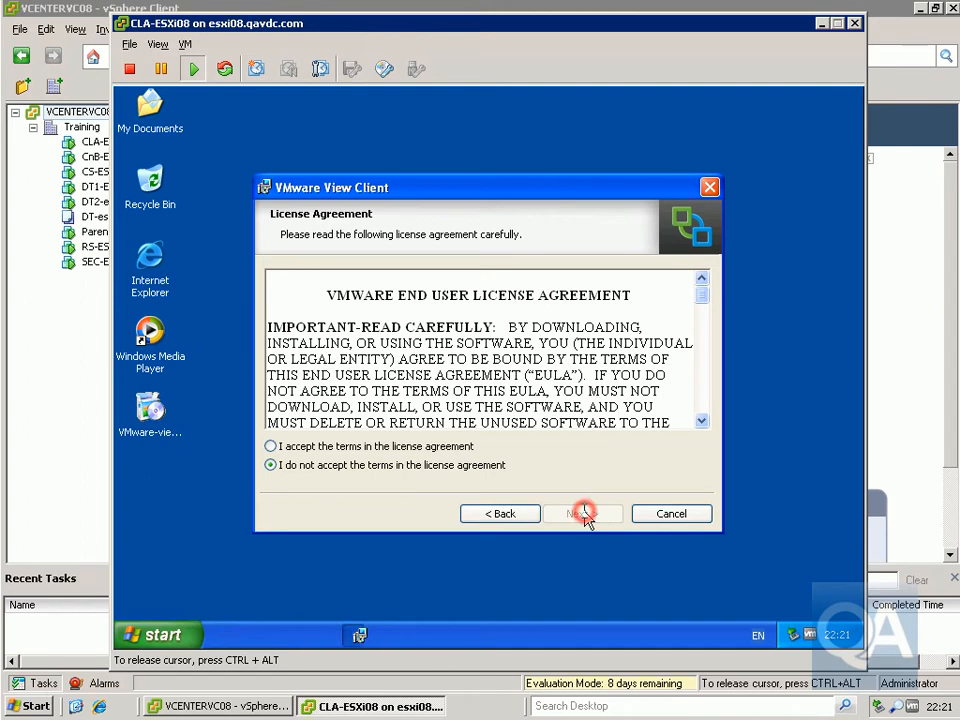
click(427, 447)
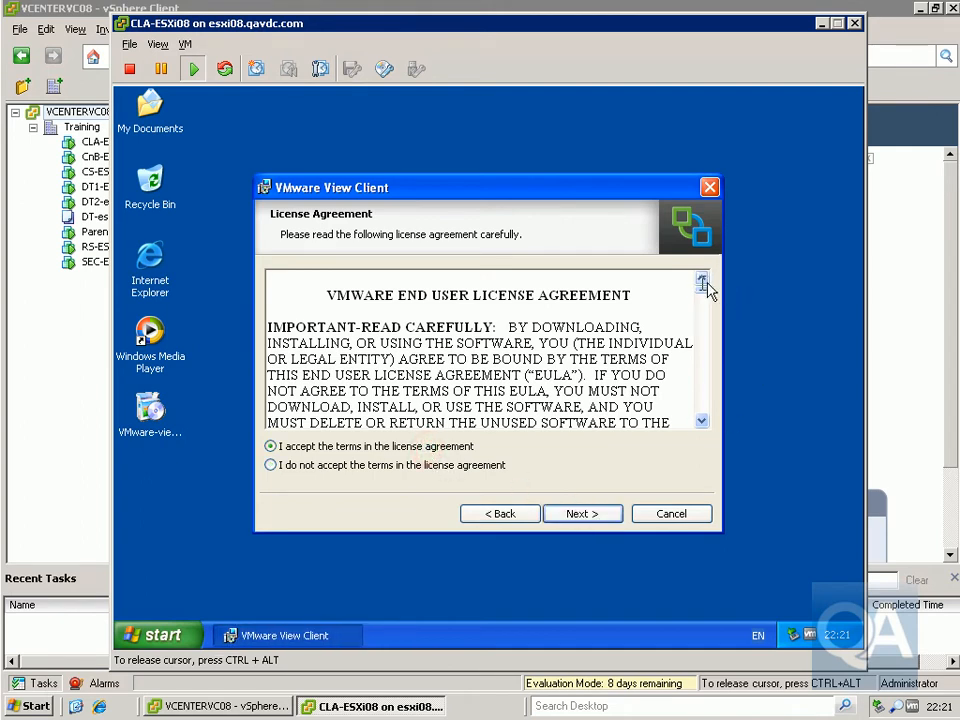
drag(703, 290, 705, 420)
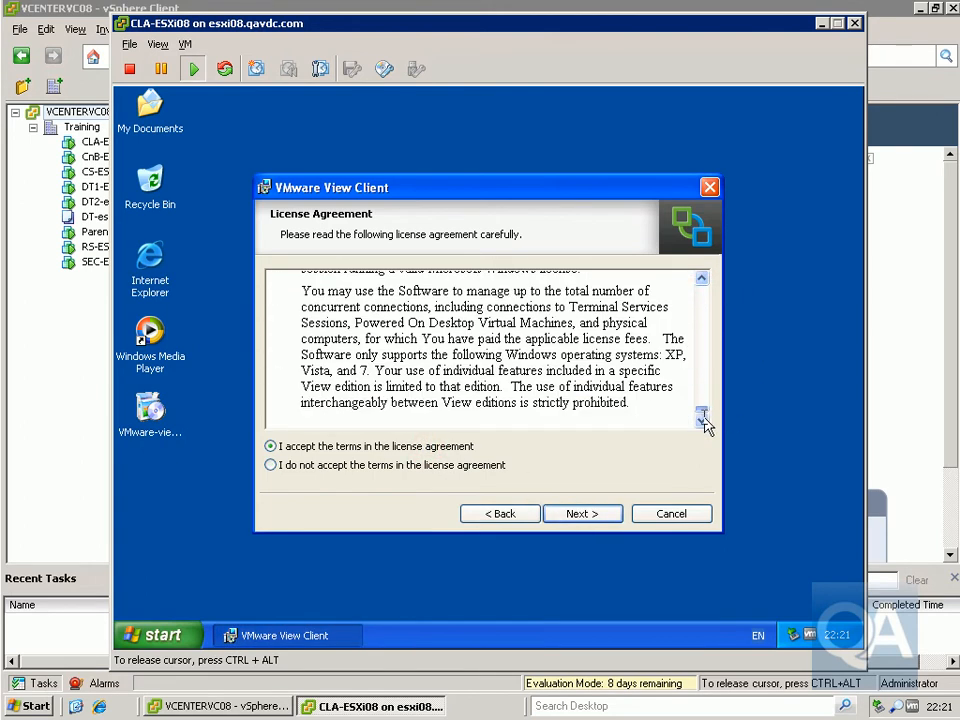
click(611, 511)
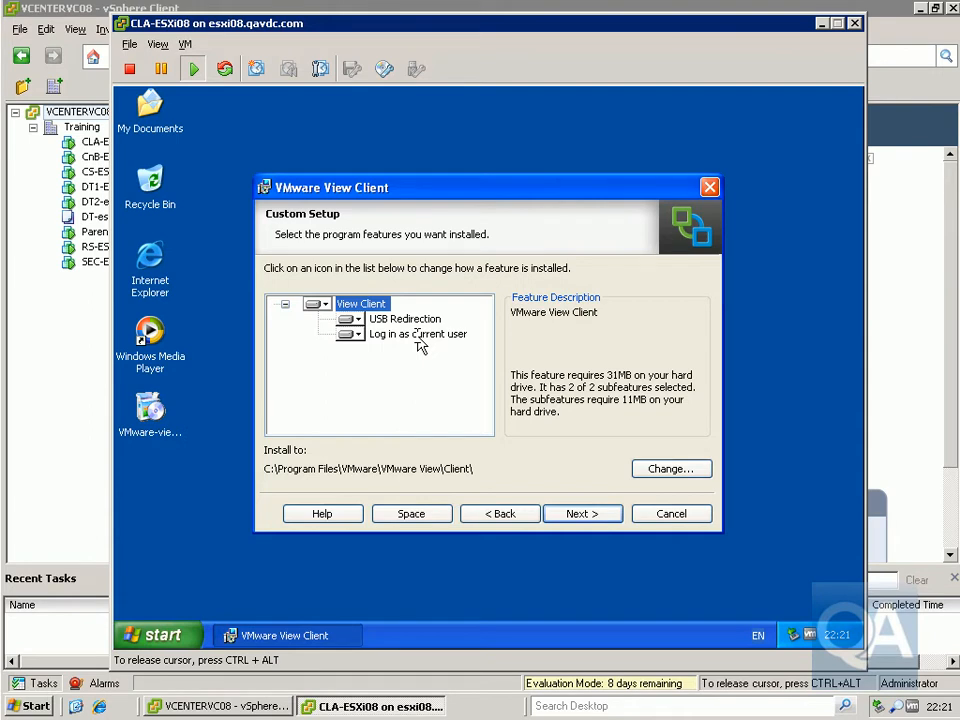
- Leave the Custom Setup features, including Log in as current user, unchanged and continue
click(352, 336)
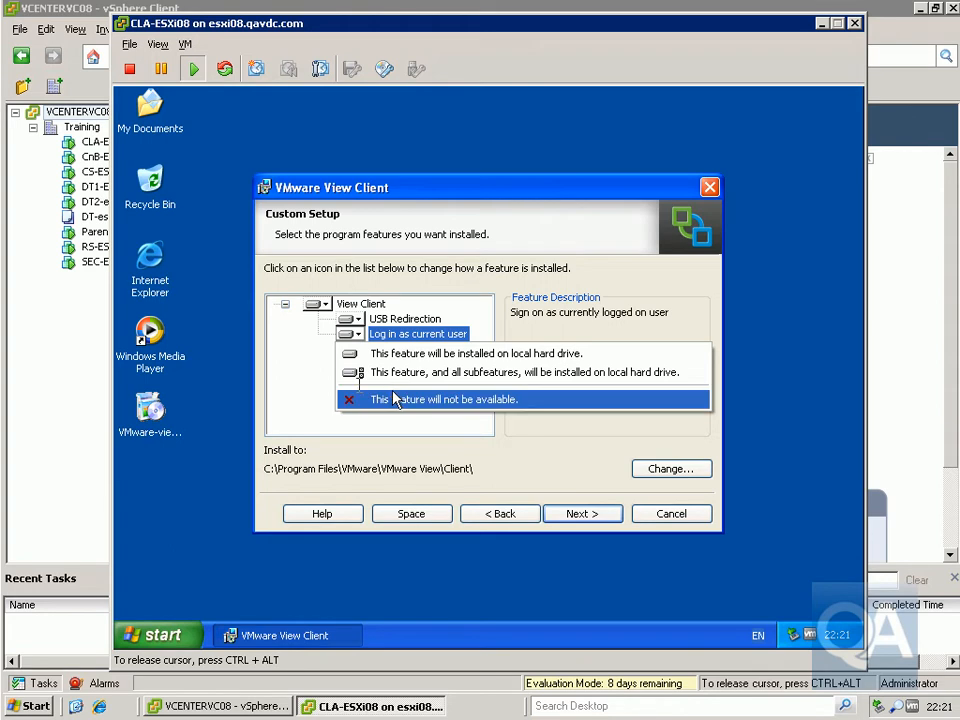
click(307, 365)
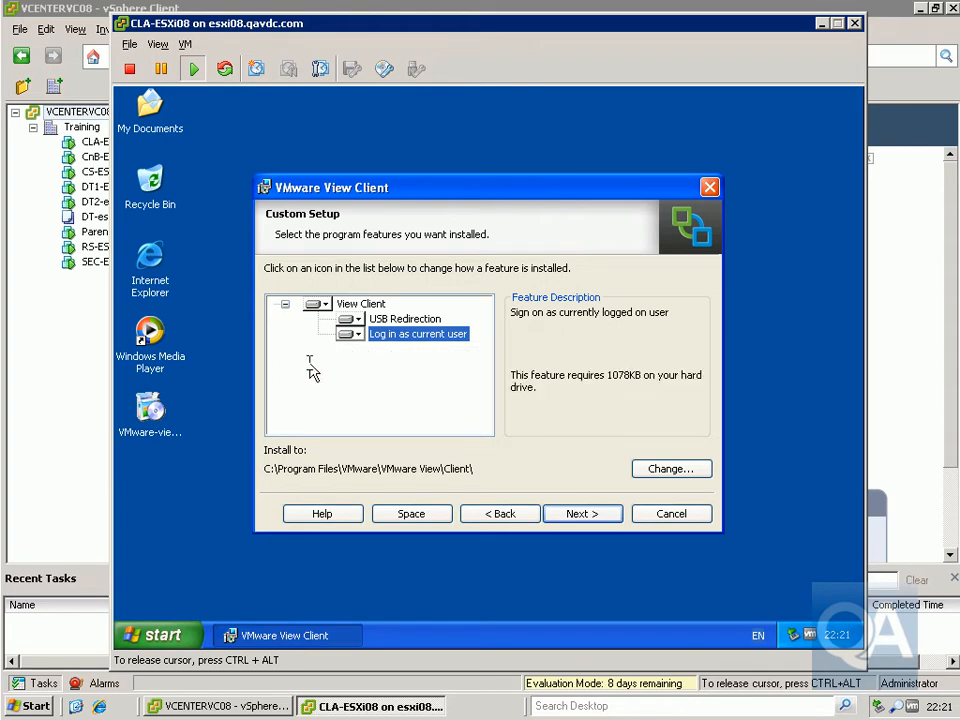
click(555, 512)
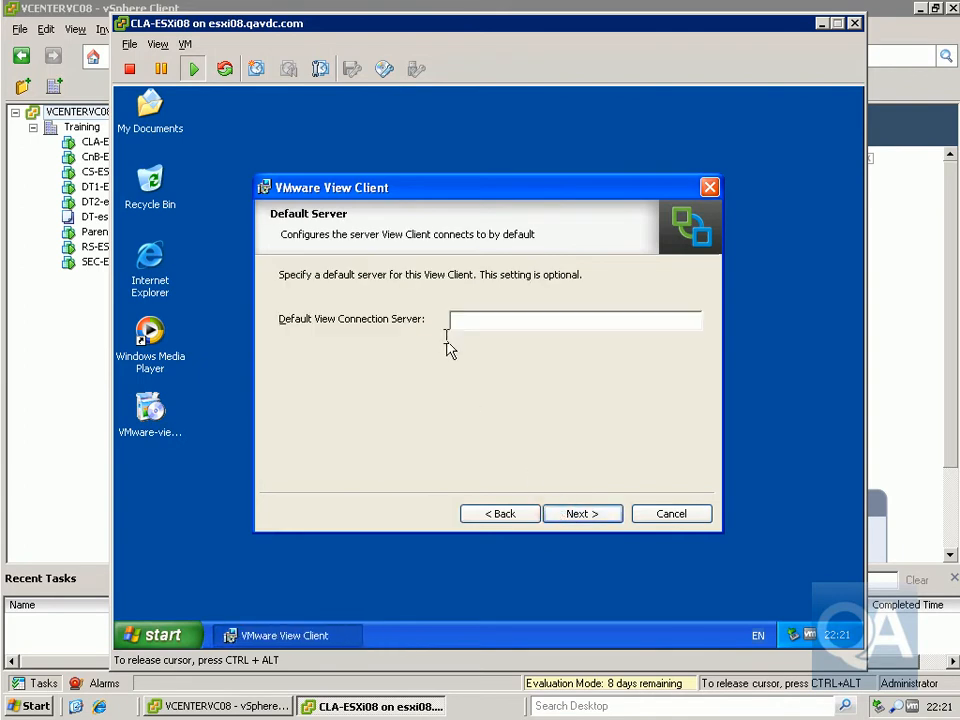
- Enter cs-esxi08.qavdc.com as the default View Connection Server and continue
click(470, 322)
text(cs-esxi08.qavdc.com)
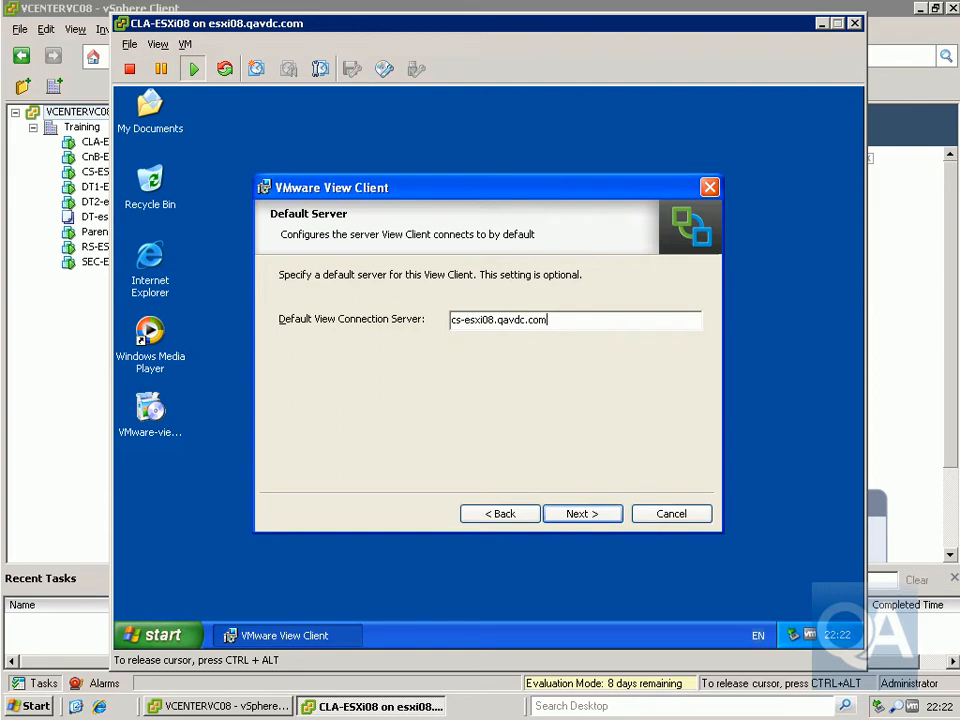
click(588, 516)
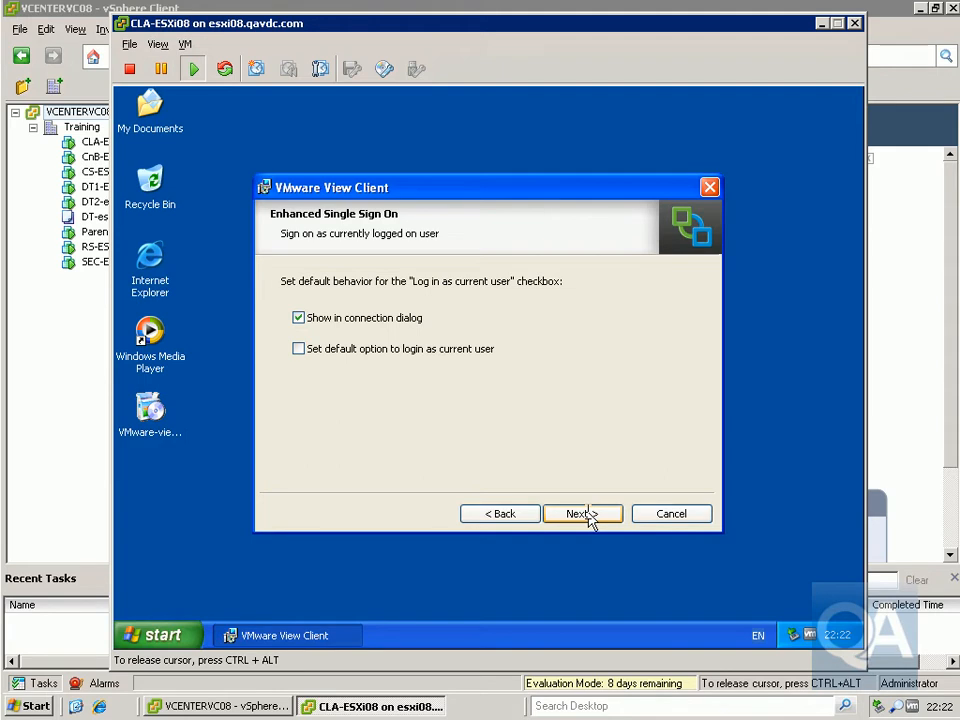
- Make login as current user the default and keep all three shortcuts checked
click(377, 352)
click(560, 516)
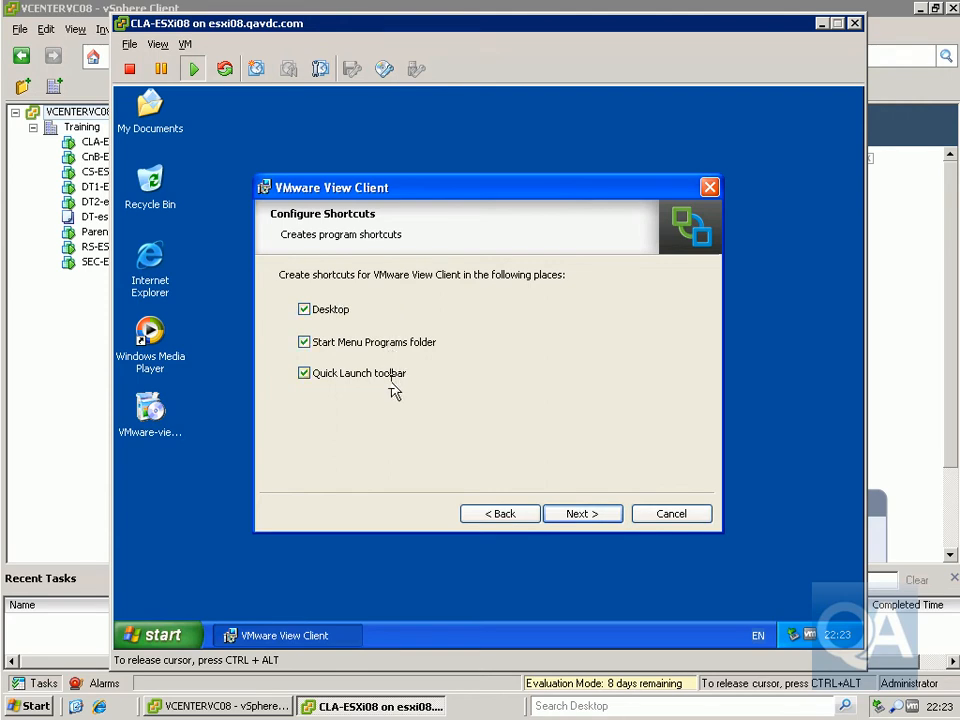
click(580, 516)
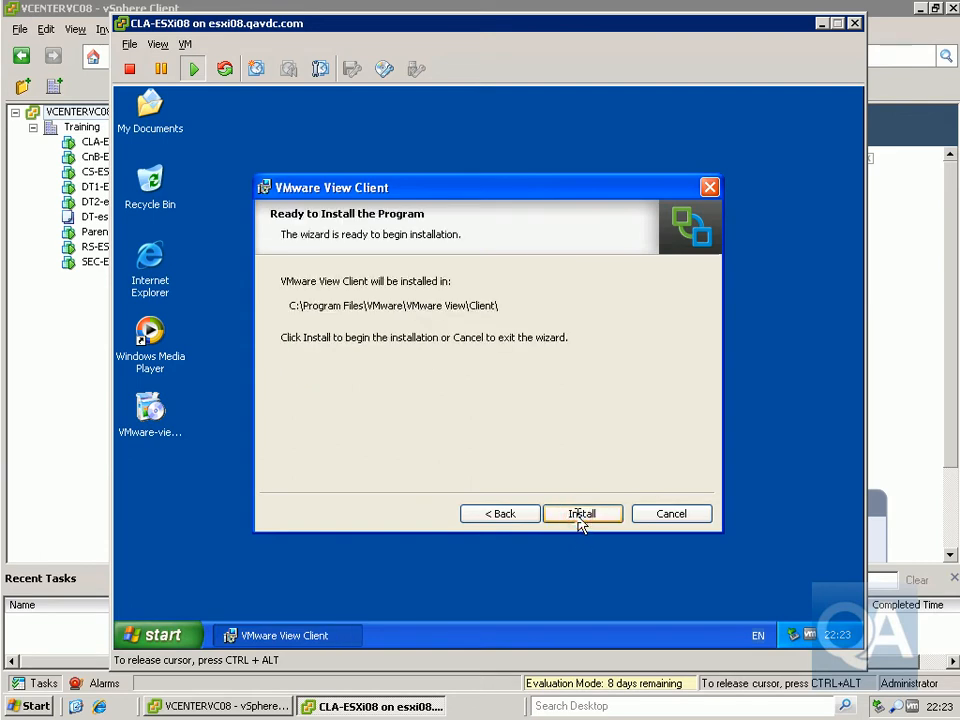
- Install View Client, finish the wizard, and restart the XP machine
click(580, 515)
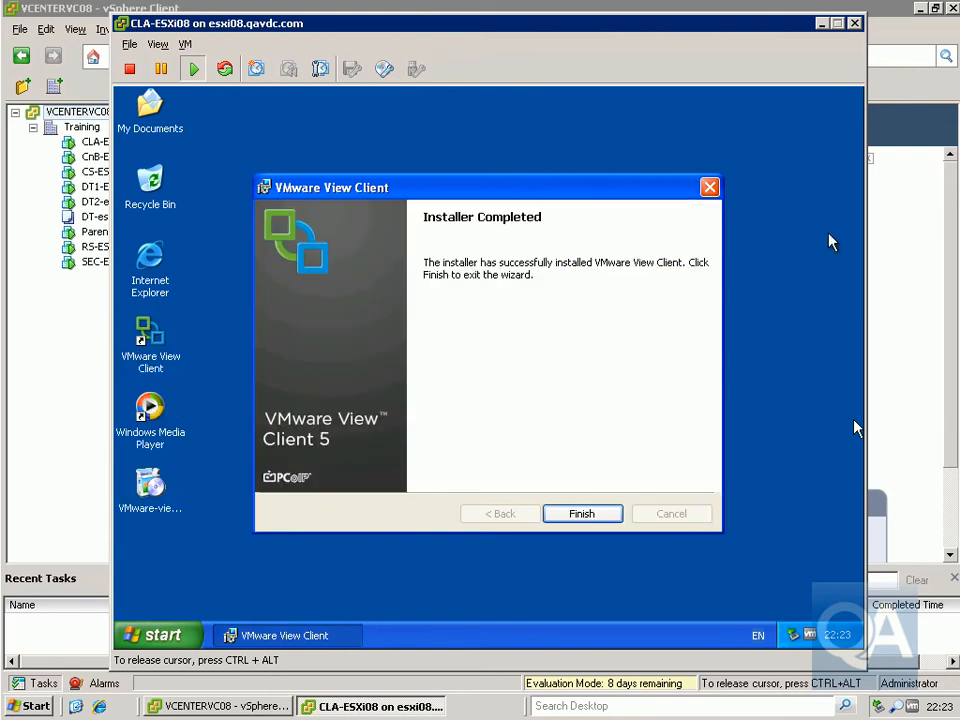
click(644, 318)
click(585, 516)
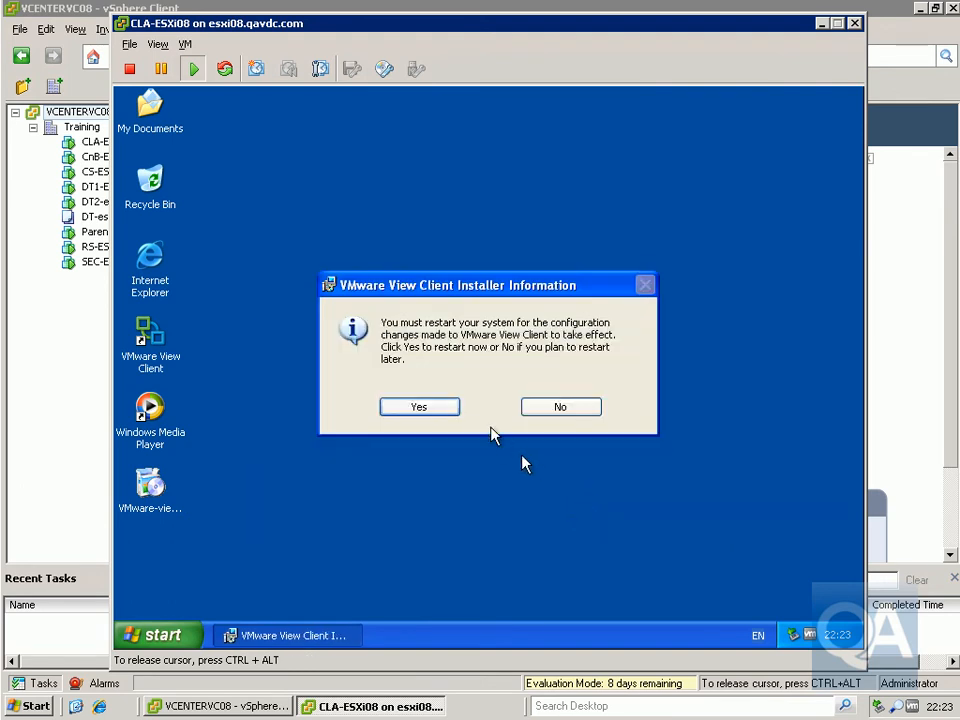
click(443, 410)
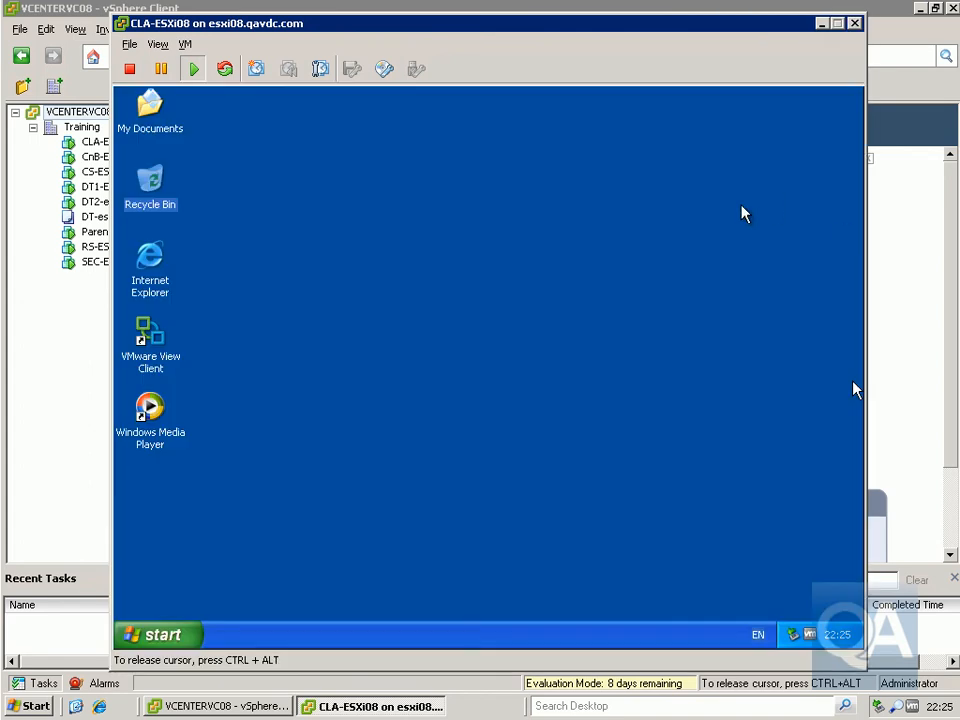
- Launch View Client, connect to the server, and accept the unverified identity warning
click(722, 285)
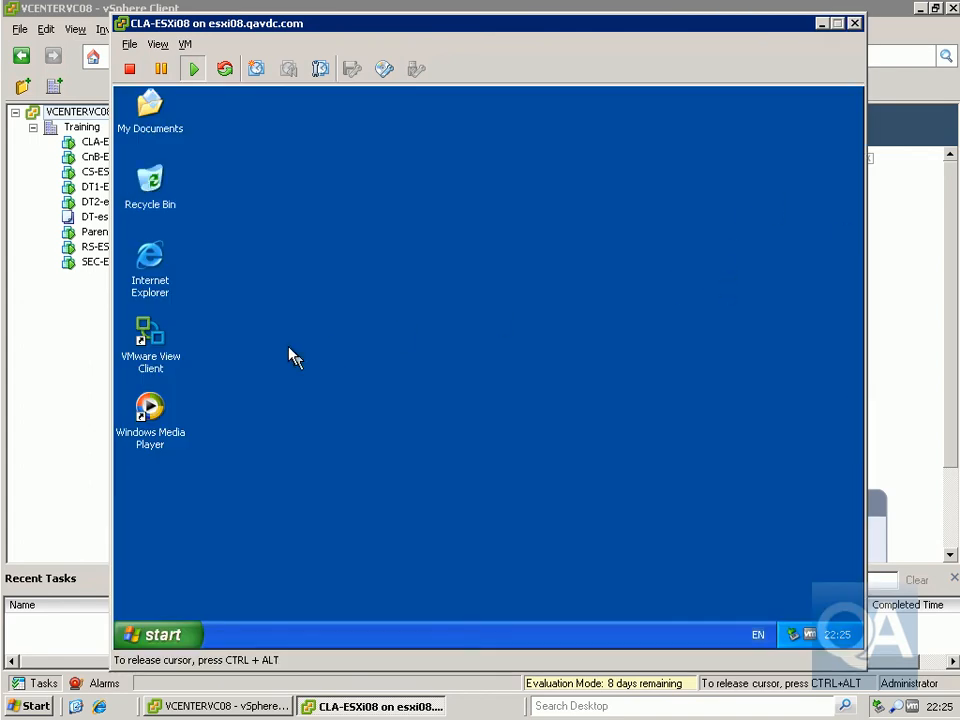
double_click(163, 366)
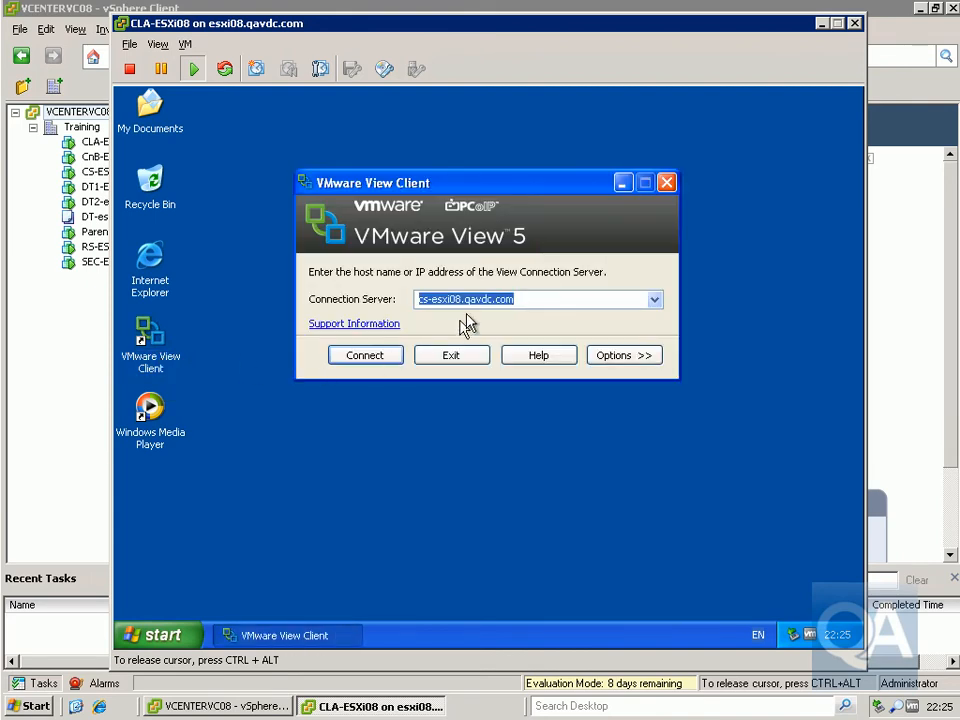
click(382, 358)
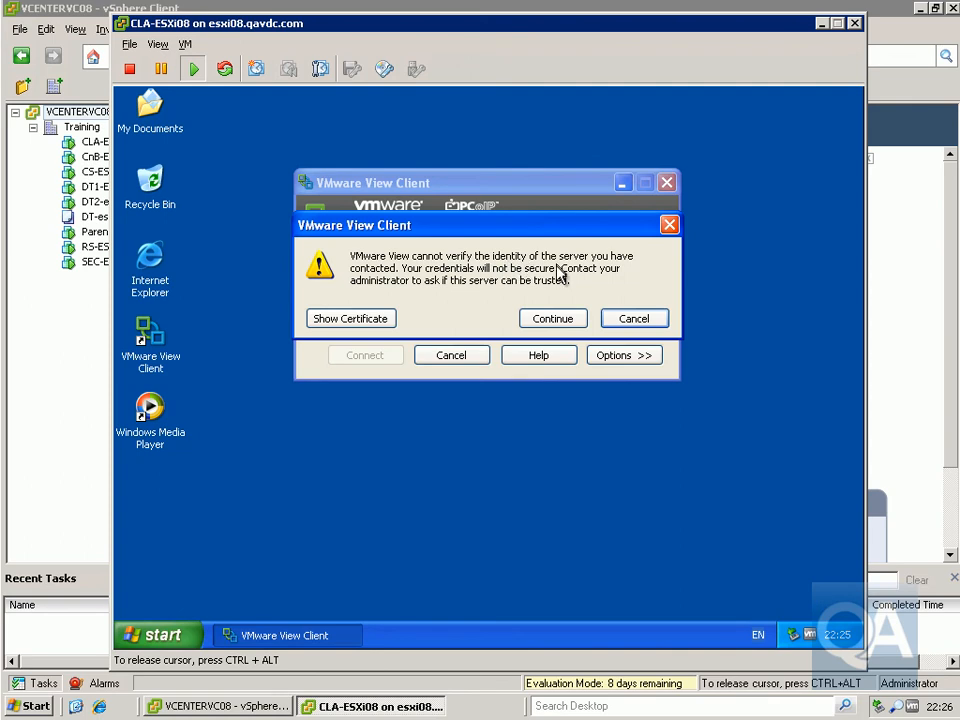
click(541, 318)
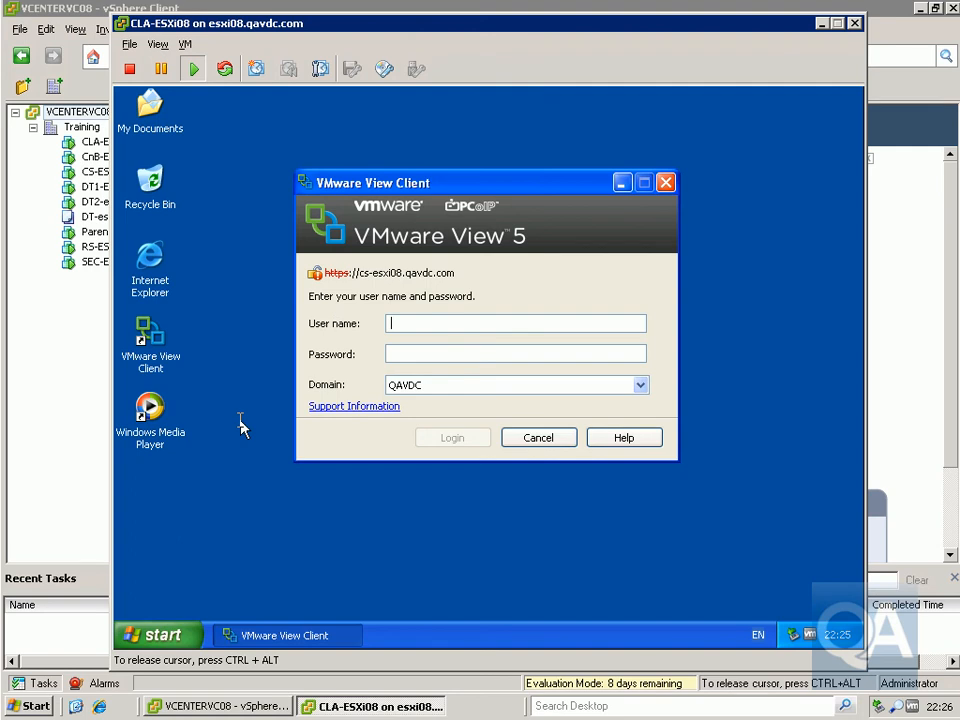
- Log in with the account's user name and password on domain QAVDC
text(esxadmin08a)
key(Tab)
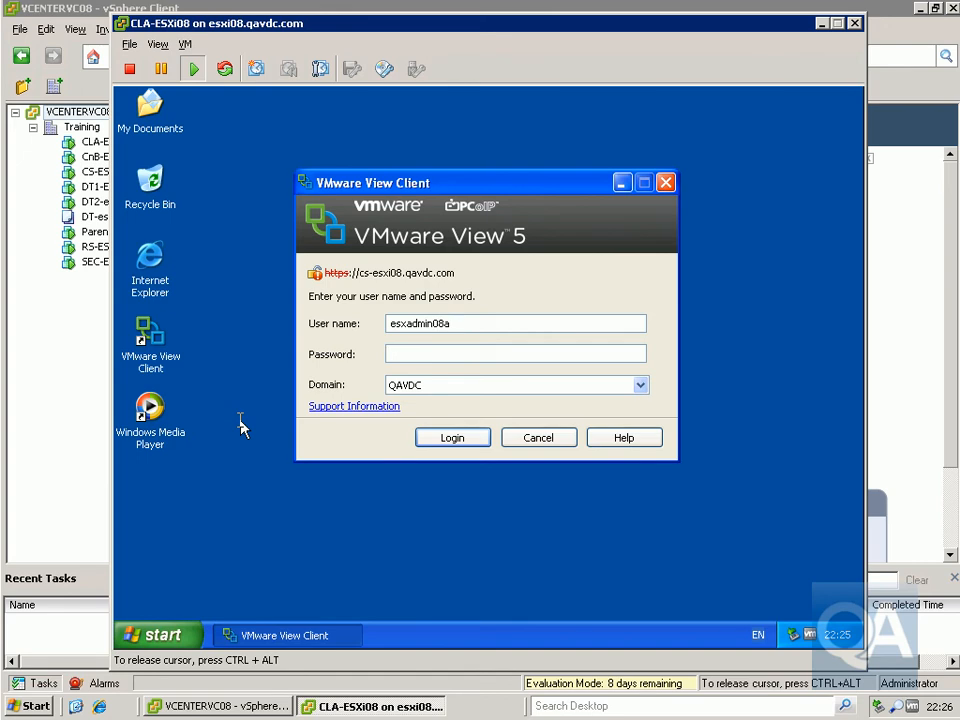
text(**********)
click(426, 437)
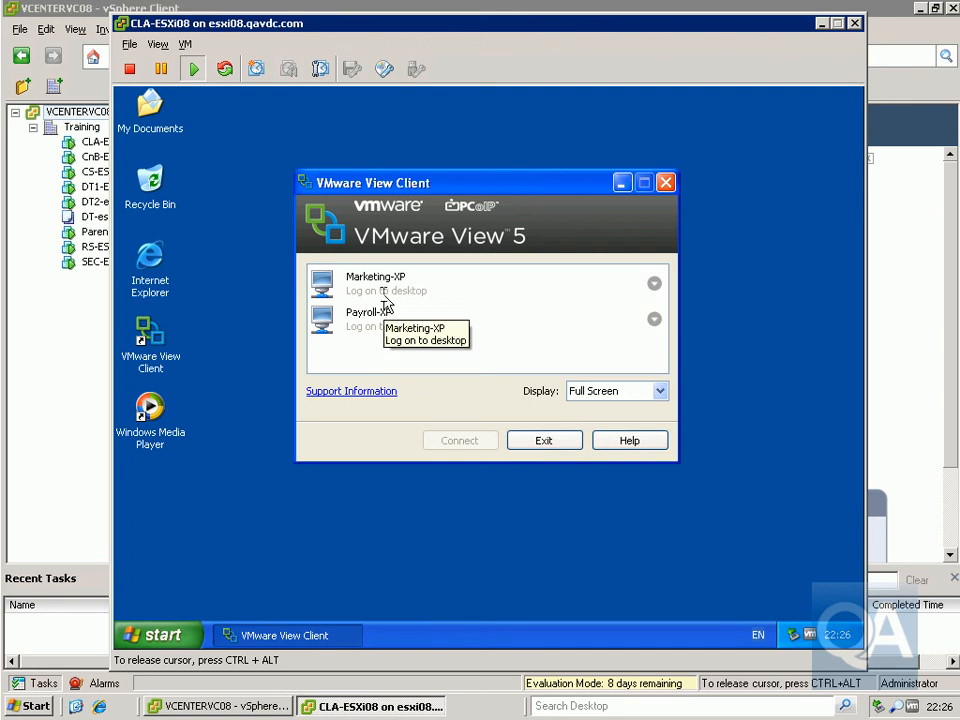
- Review Marketing-XP and Payroll-XP connection options, keeping PCoIP as the display protocol
click(653, 287)
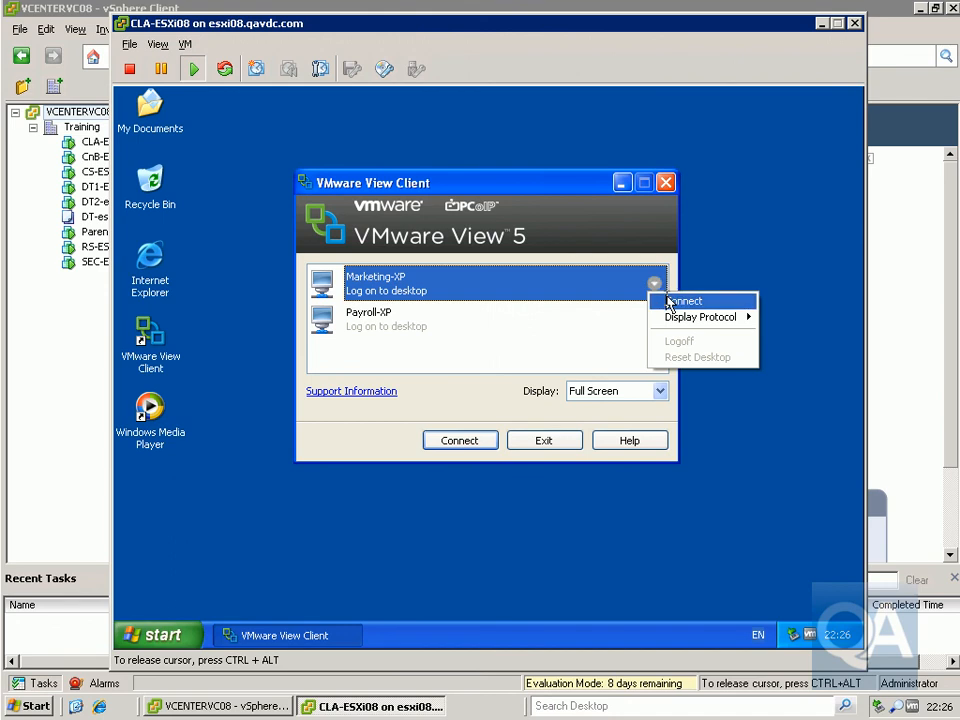
mouse_move(673, 324)
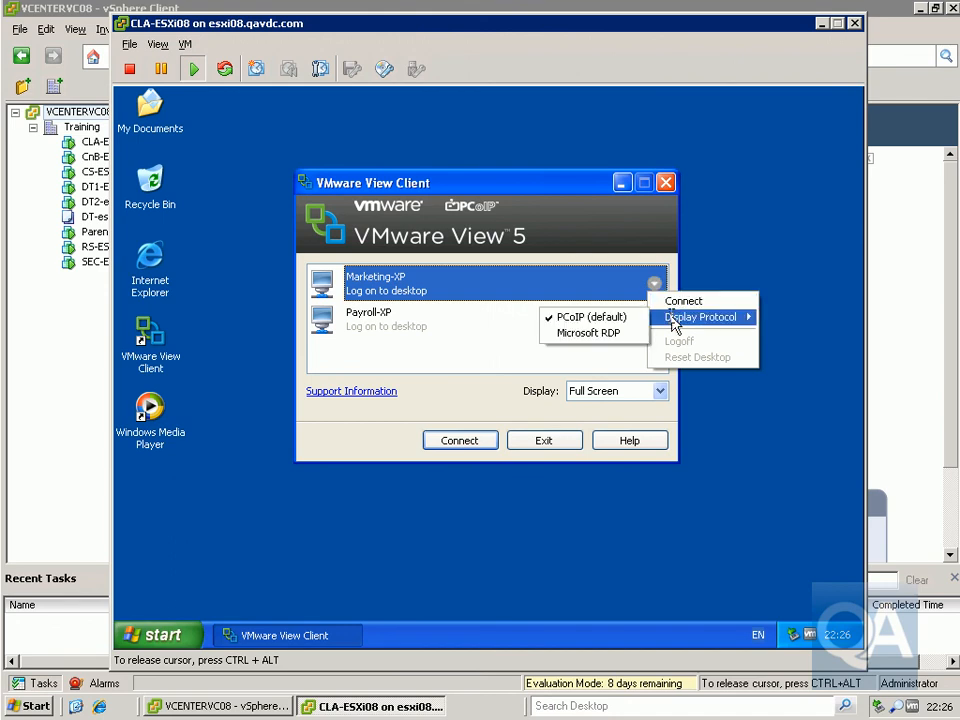
click(607, 322)
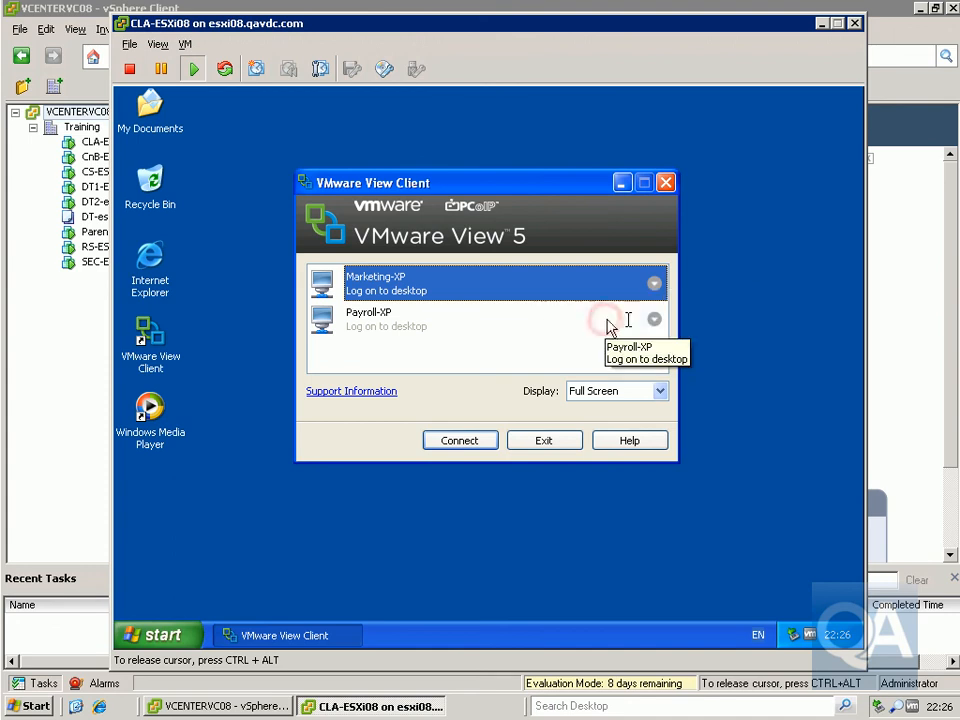
click(654, 320)
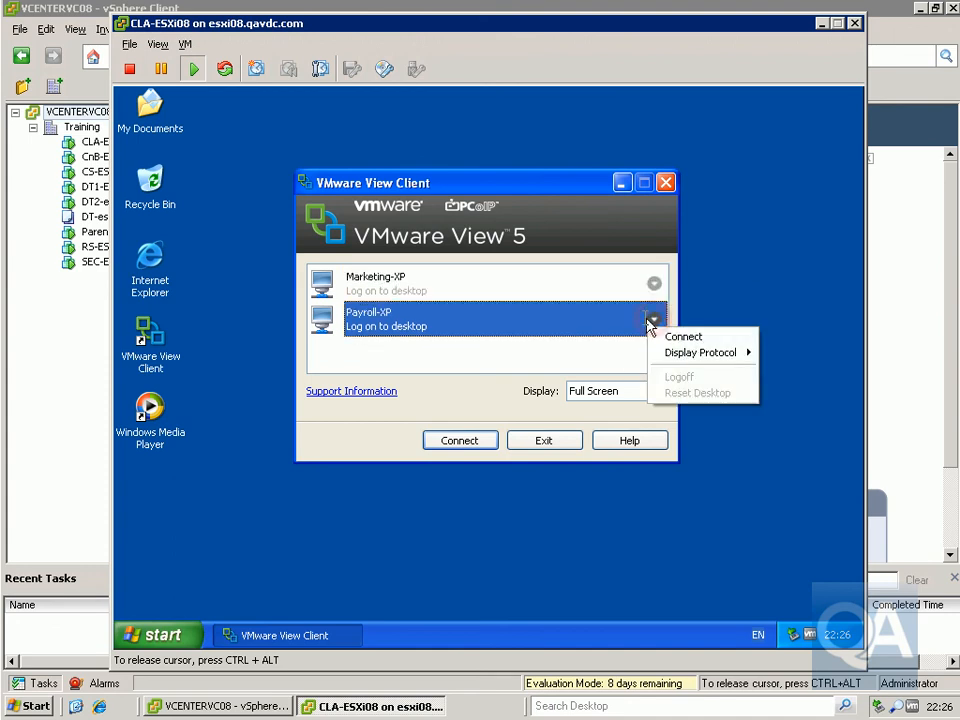
click(392, 347)
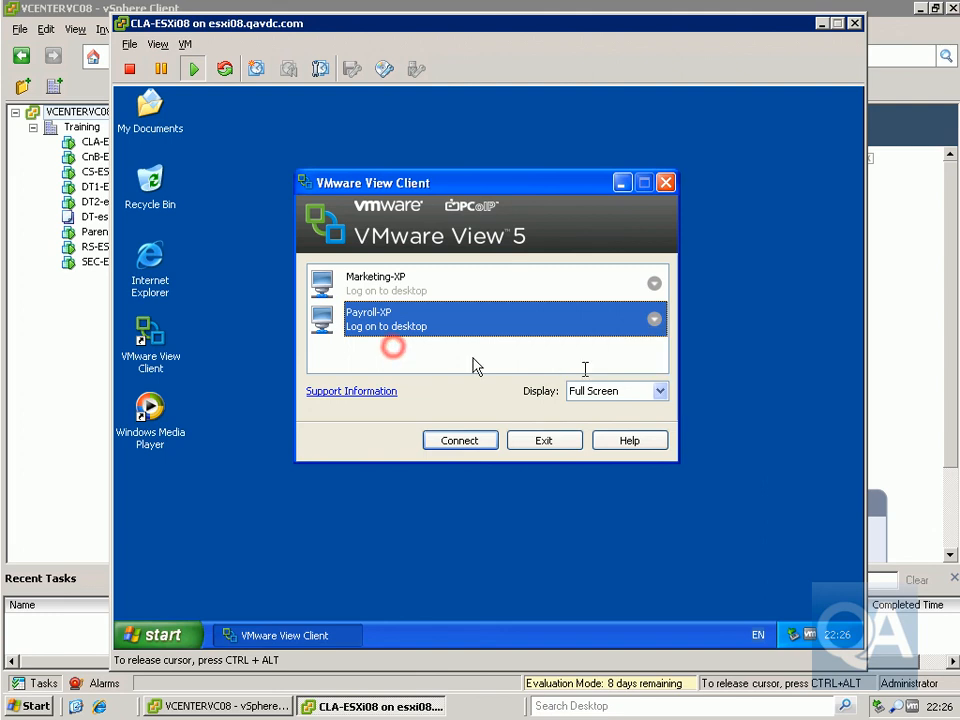
- Keep Full Screen display and connect to the Payroll-XP desktop
click(660, 391)
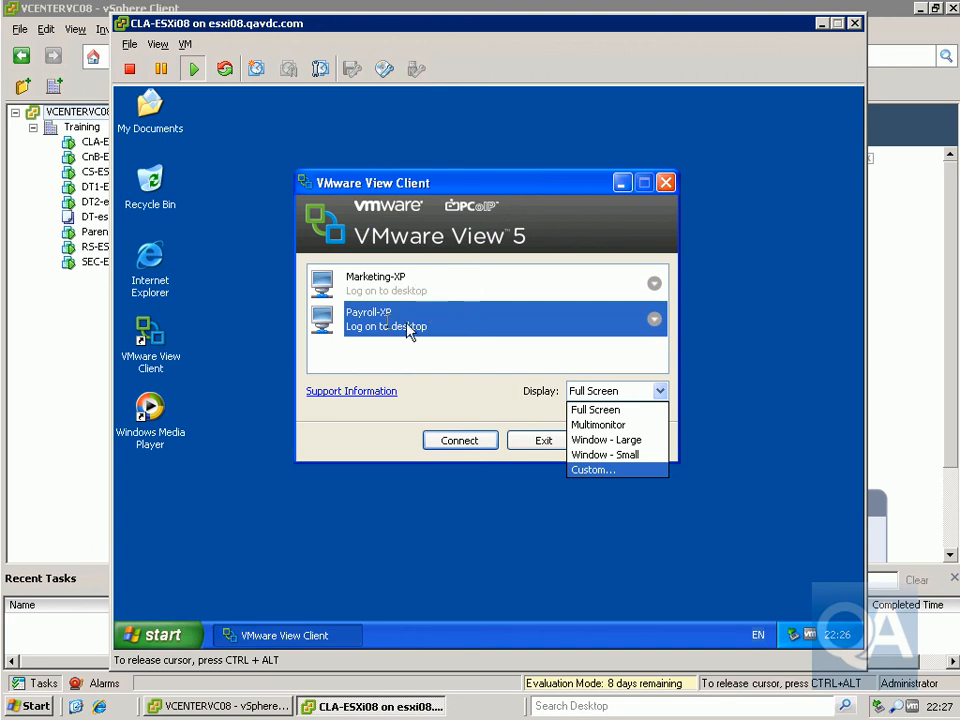
click(373, 323)
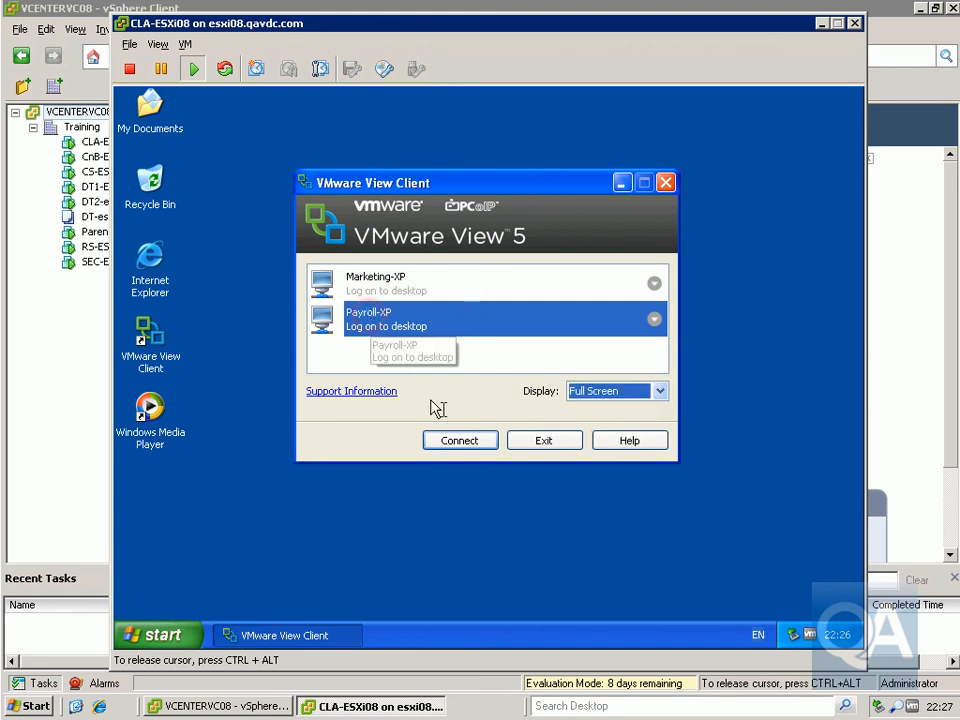
click(457, 441)
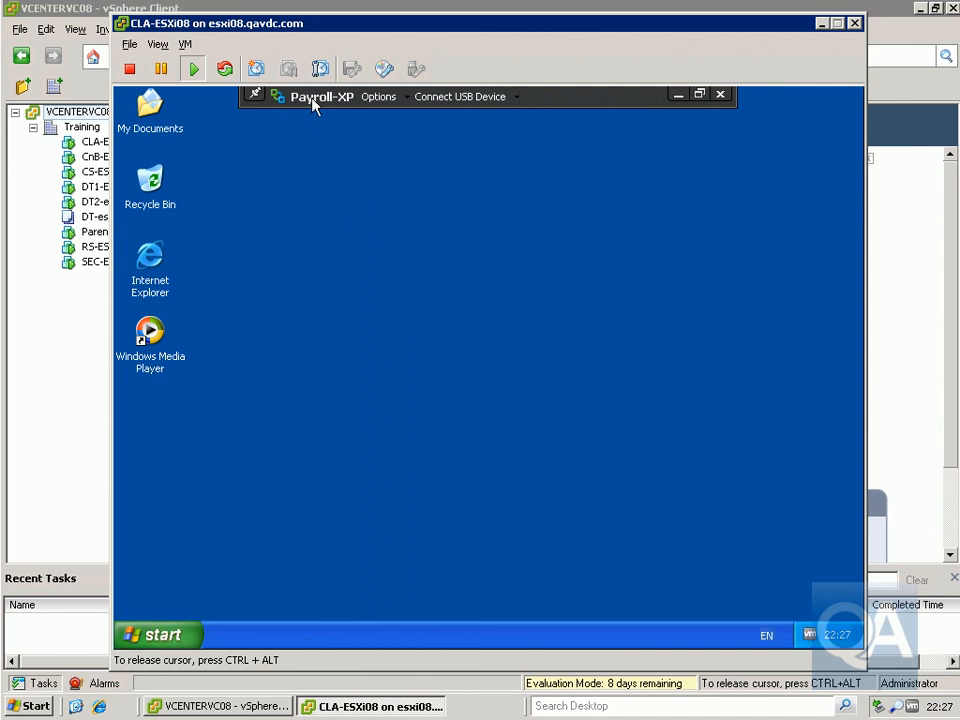
- Browse the session's Options and Connect USB Device menus without changing anything
click(405, 100)
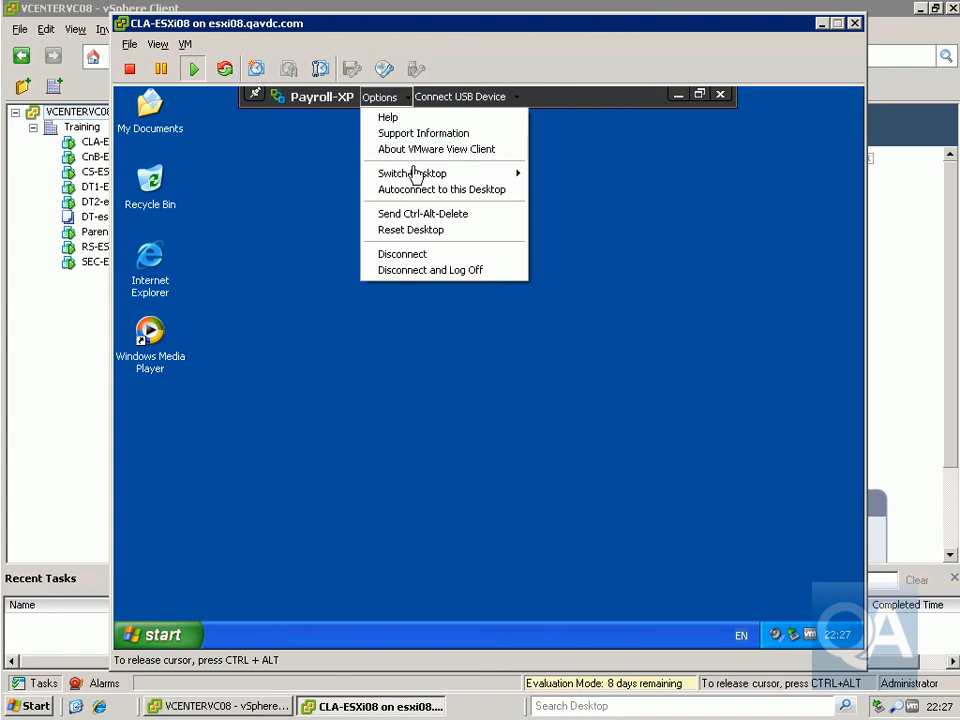
mouse_move(416, 176)
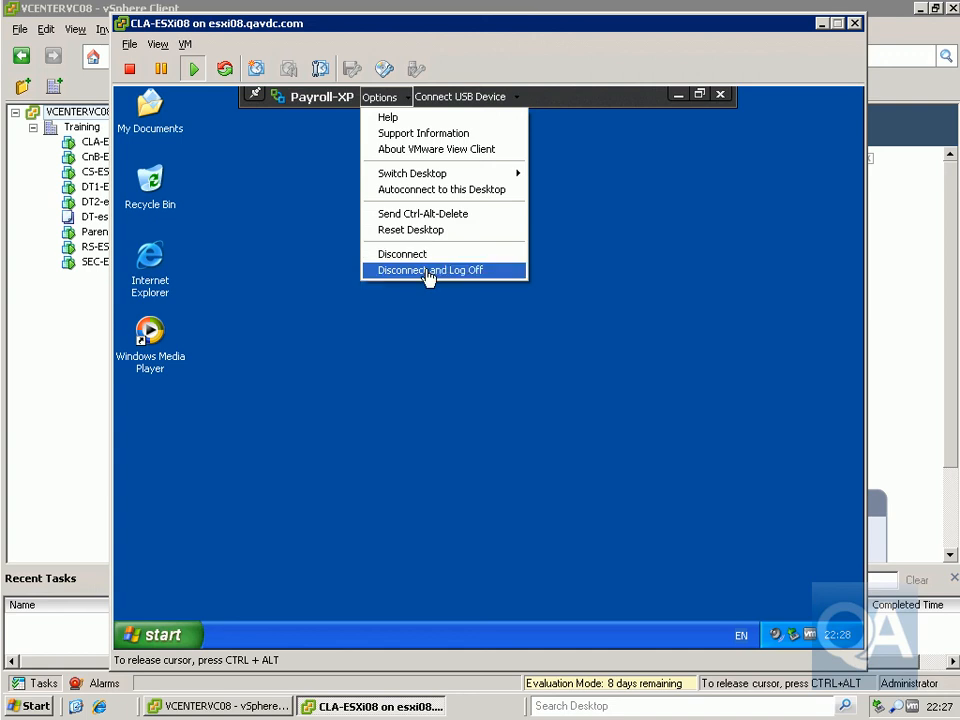
click(497, 368)
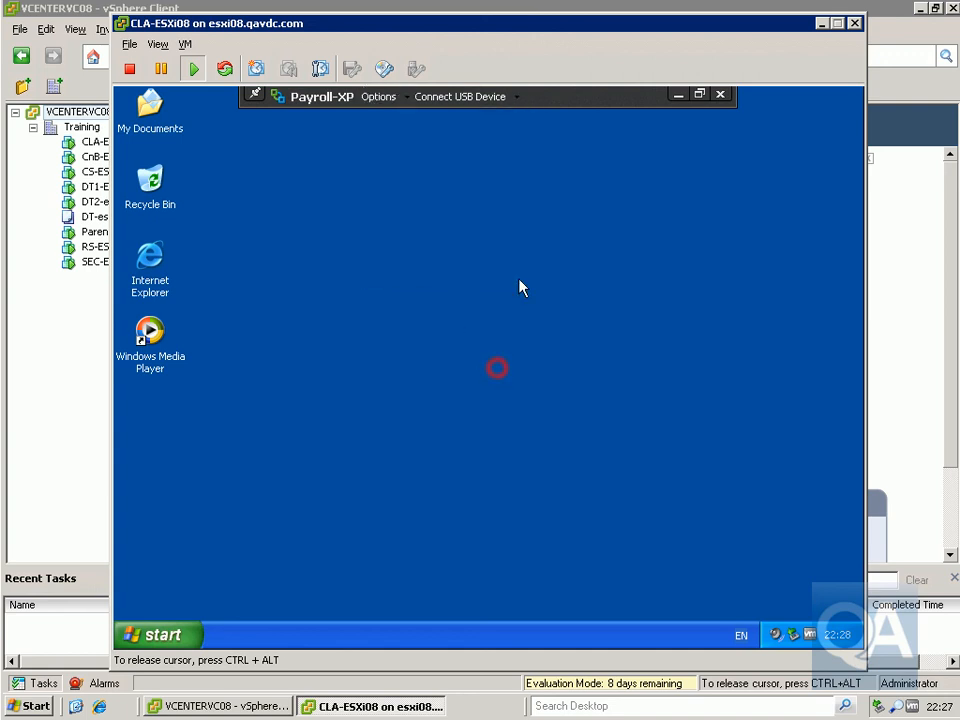
click(519, 98)
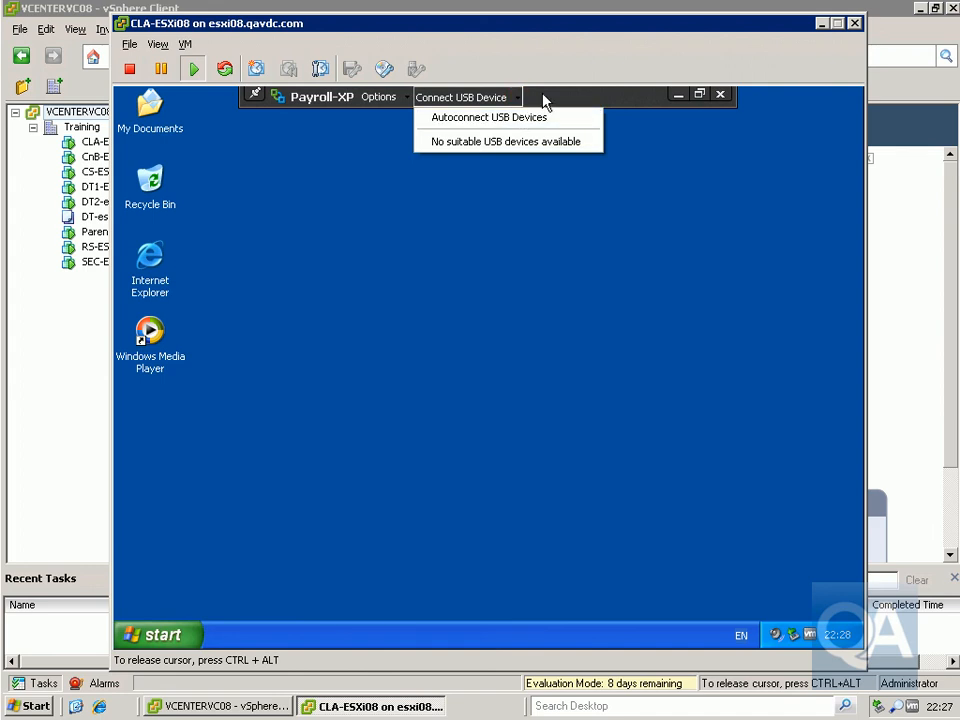
click(548, 95)
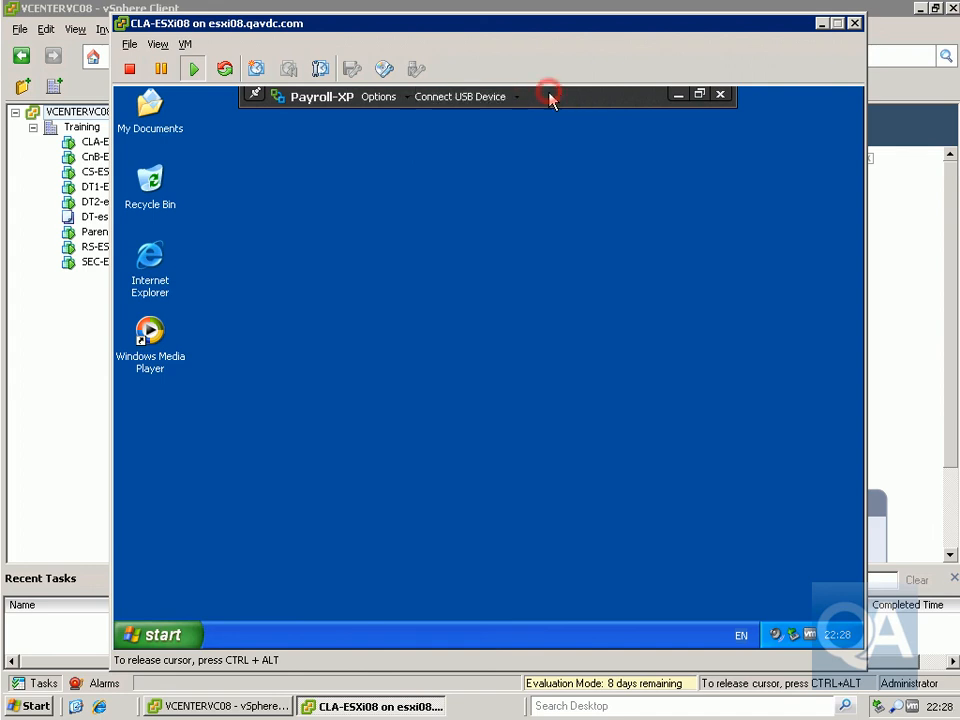
- Disconnect and log off the Payroll-XP session, confirming the prompt
click(403, 97)
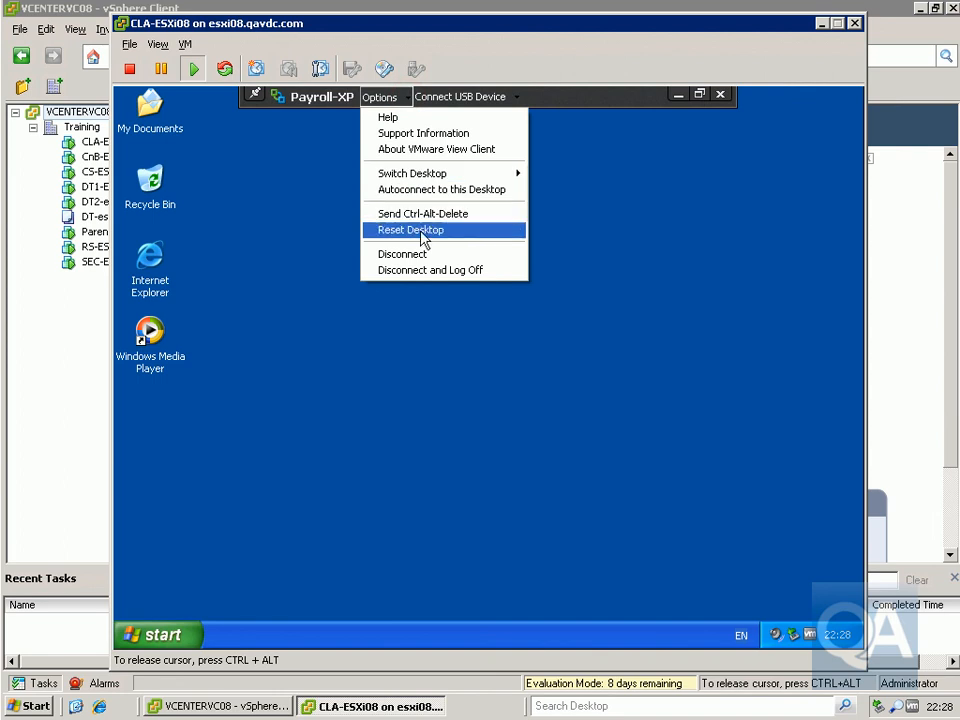
click(441, 270)
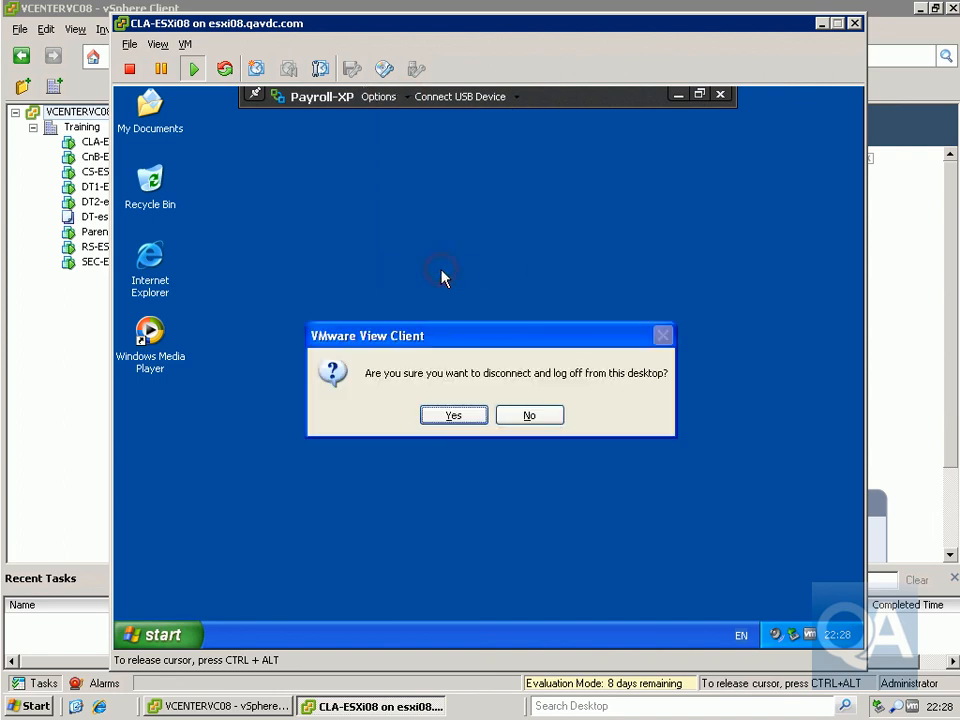
click(455, 420)
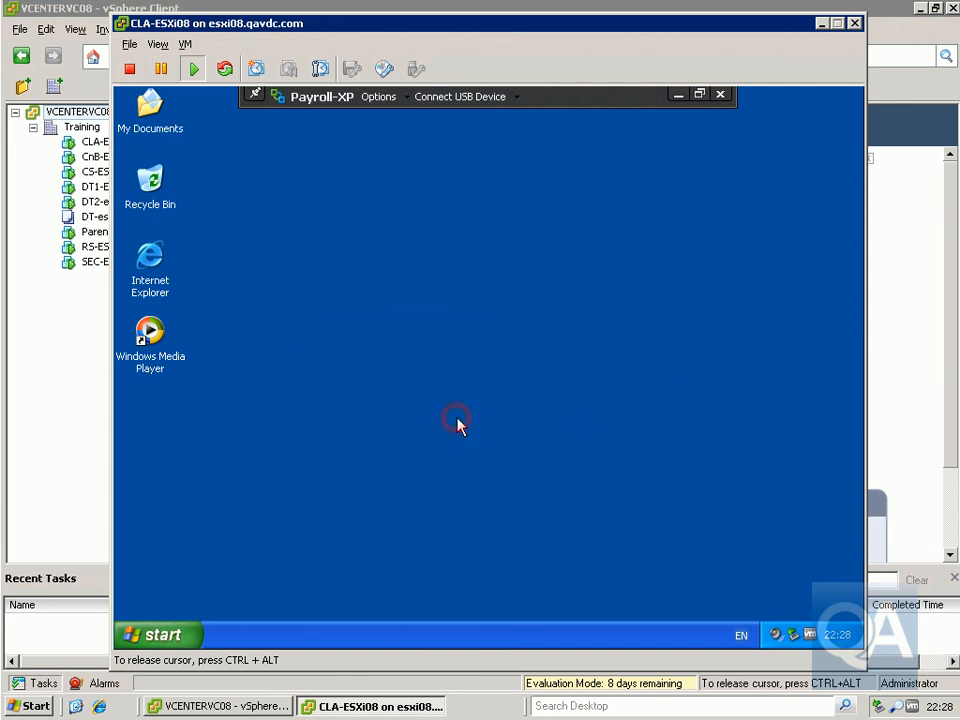